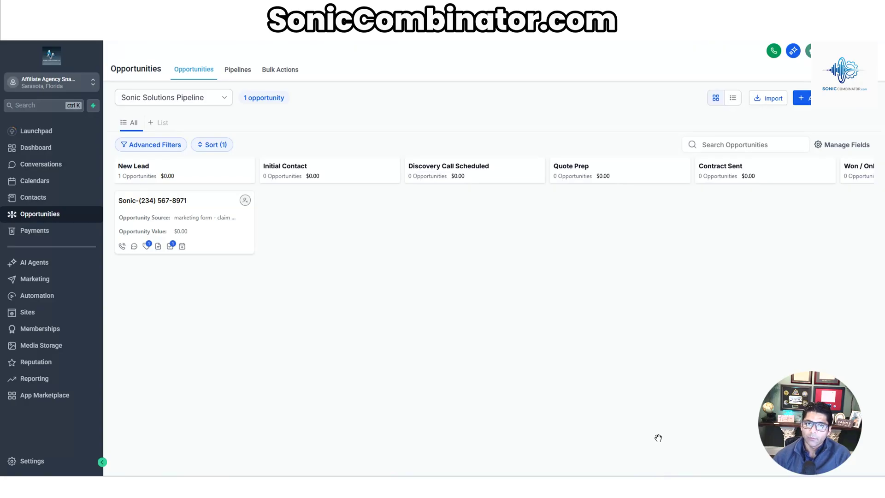
left_click(37, 181)
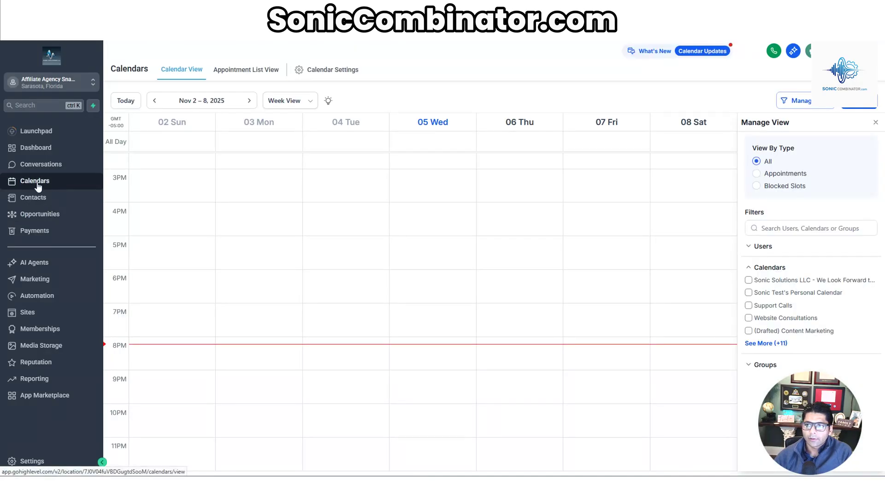
left_click(51, 213)
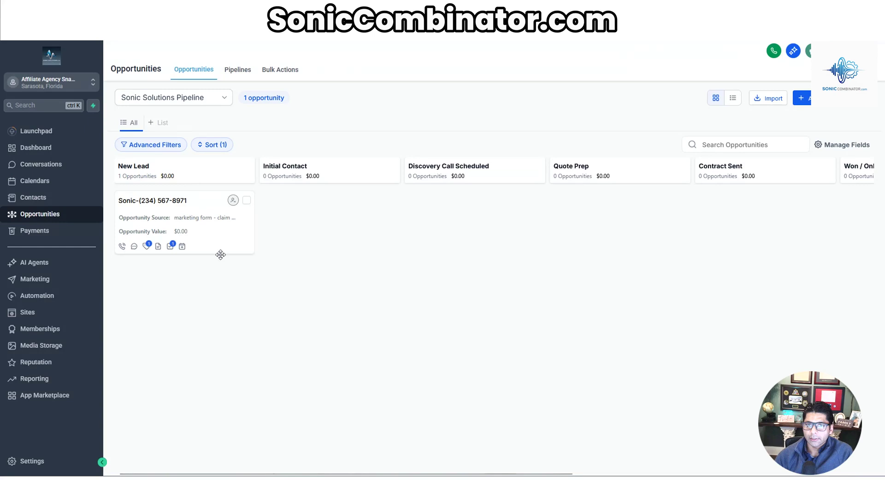
scroll(474, 206, "right", 5)
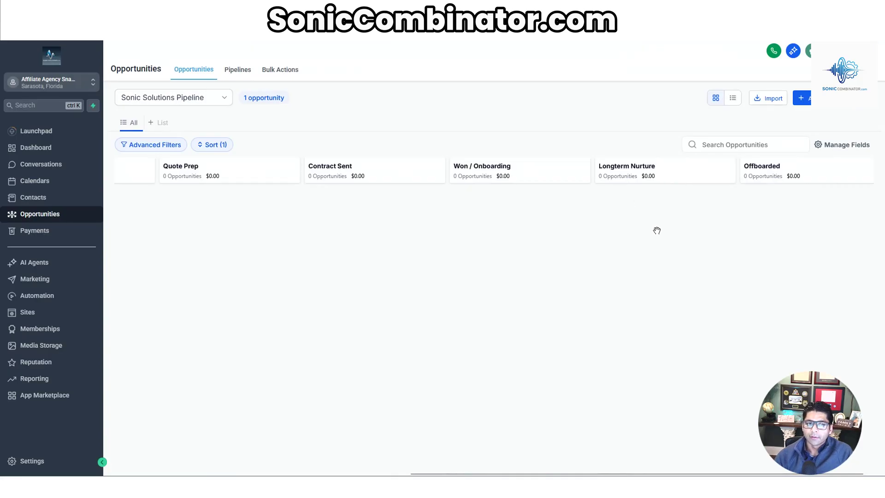
Open Agent Studio's AI agent list, view the Facebook posting agent's flow, then return to the list.
left_click(29, 261)
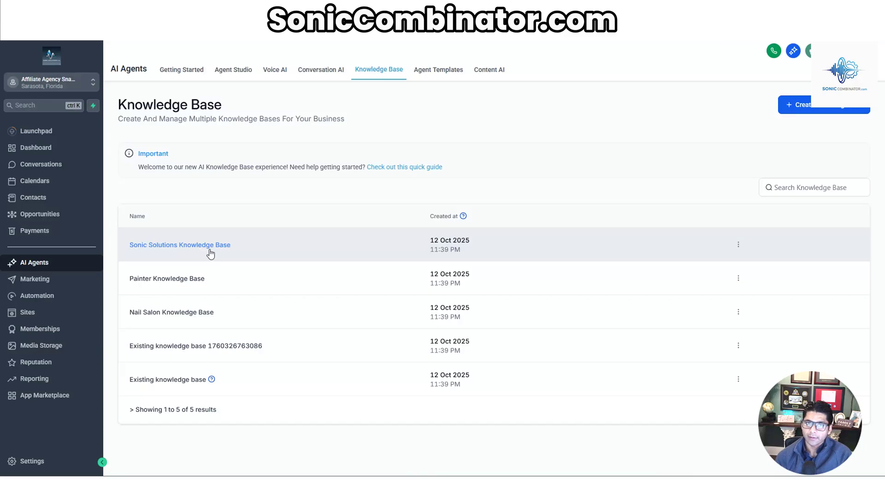
left_click(233, 69)
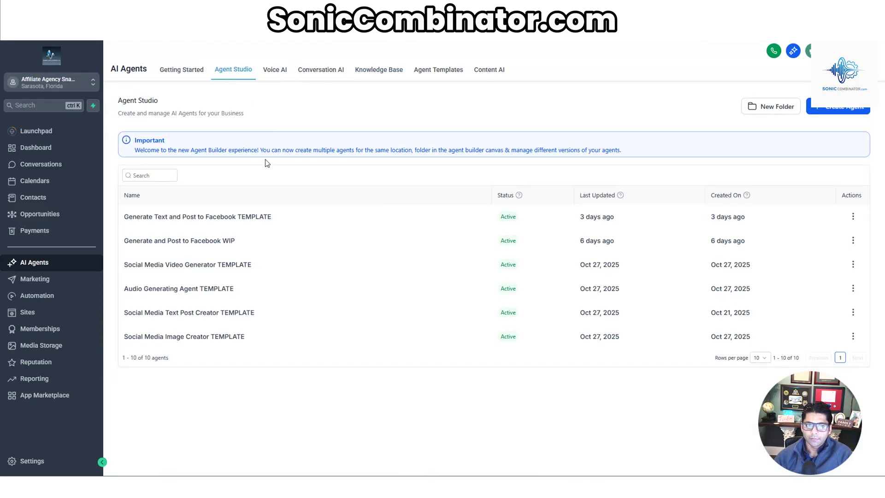
left_click(217, 223)
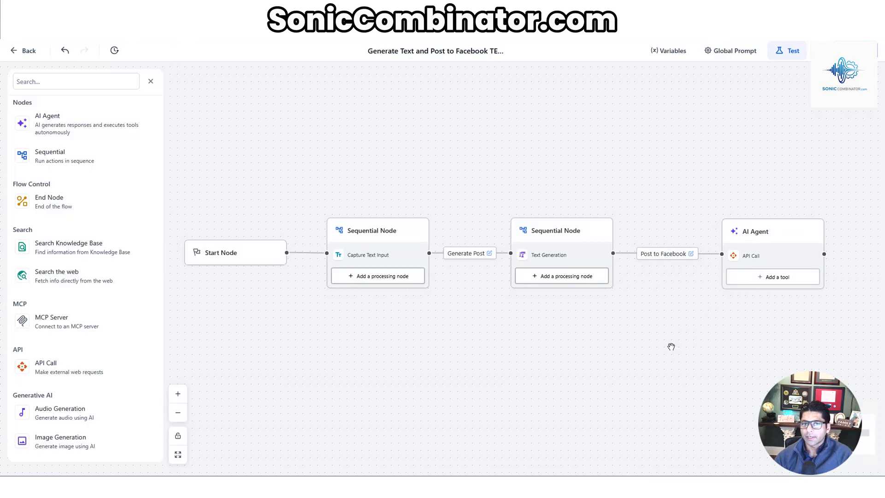
left_click(20, 51)
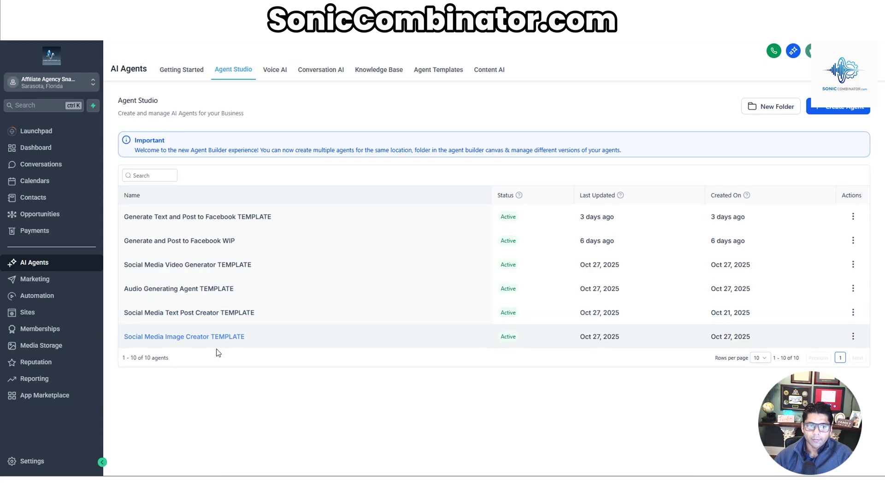
Open the Automation workflow list and scroll to the Email Campaign Affiliate Calendar drip sequence.
left_click(87, 297)
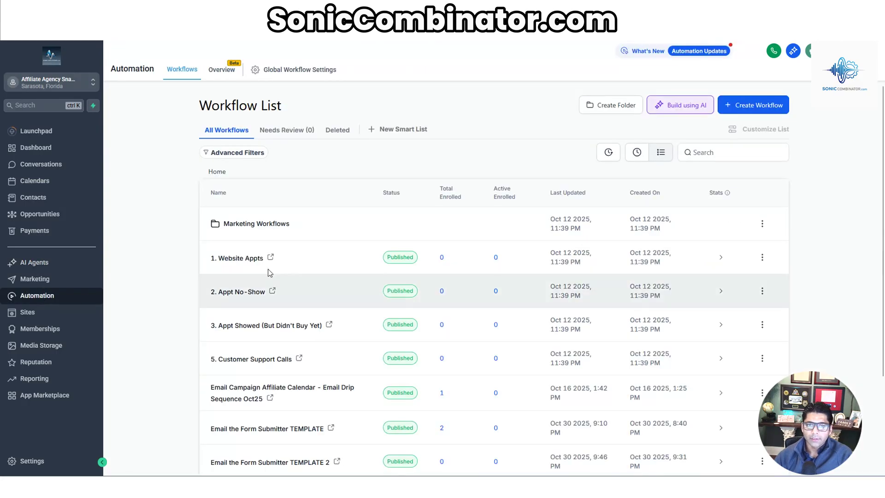
scroll(295, 299, "down", 2)
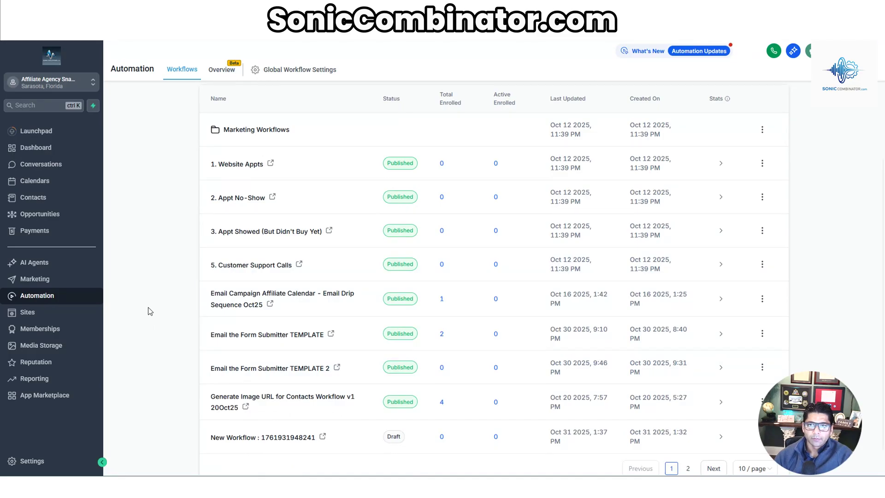
scroll(148, 311, "up", 1)
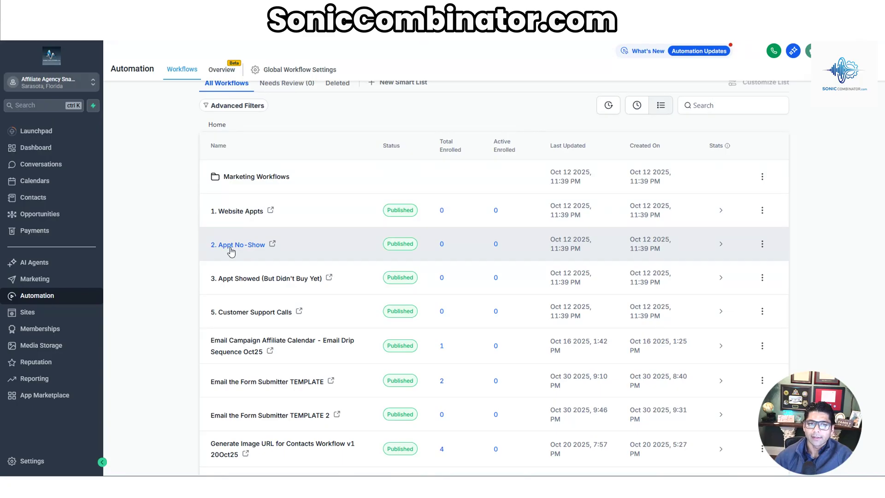
scroll(198, 272, "down", 2)
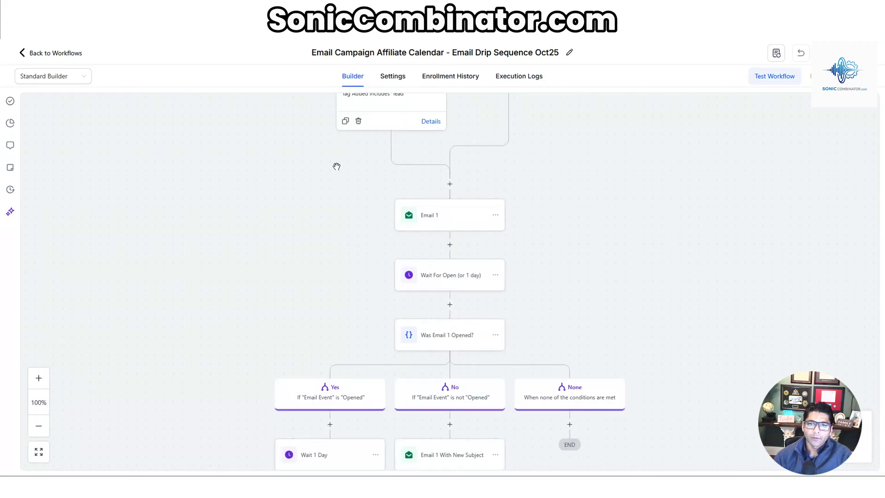
Pan the drip-sequence canvas from its trigger through the opened/not opened branches to Email 2.
left_click_drag(336, 166, 270, 291)
left_click_drag(267, 335, 268, 211)
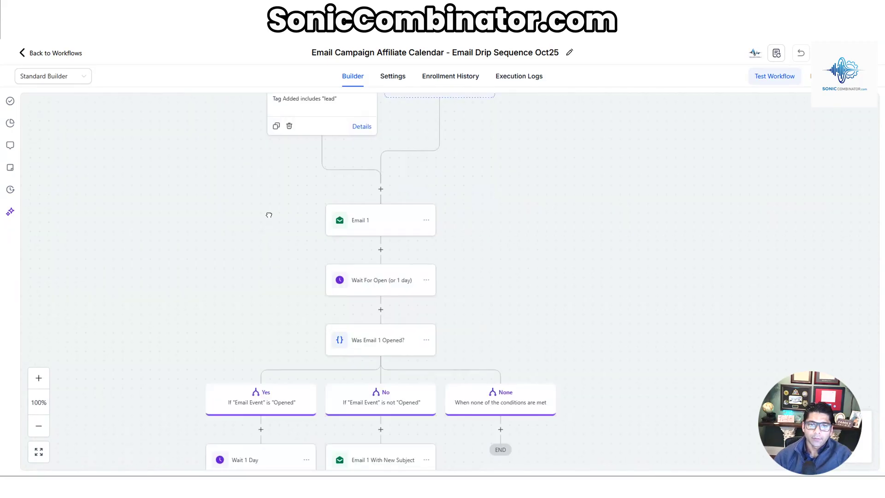
scroll(226, 312, "down", 5)
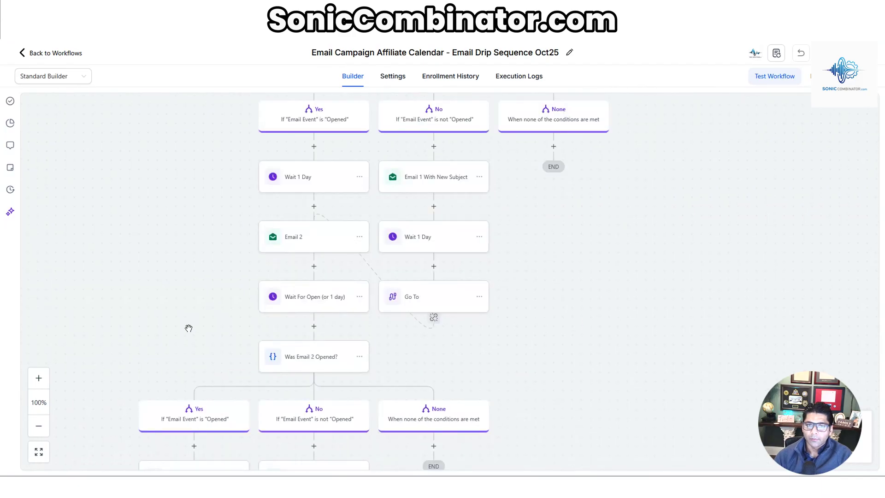
left_click_drag(178, 339, 229, 272)
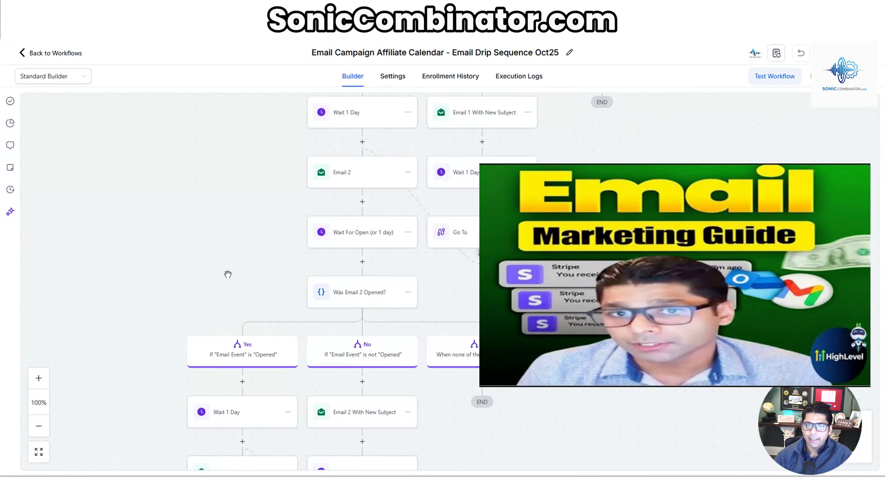
scroll(193, 179, "down", 8)
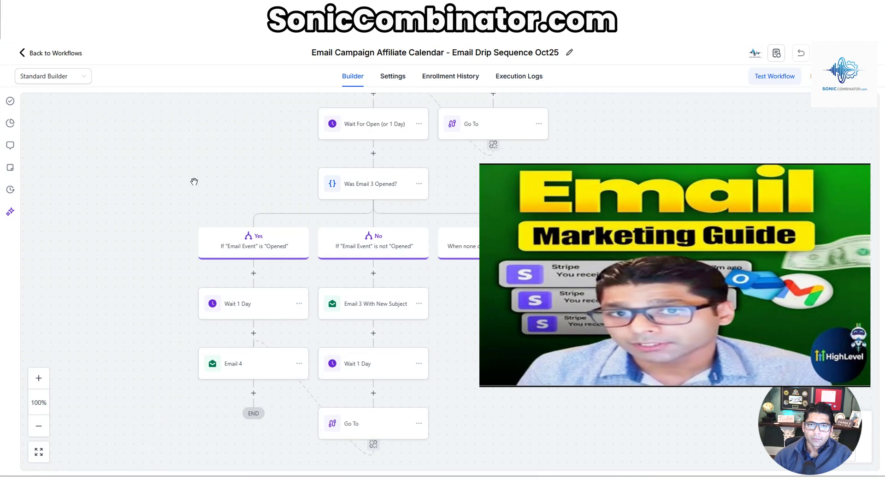
scroll(197, 193, "up", 6)
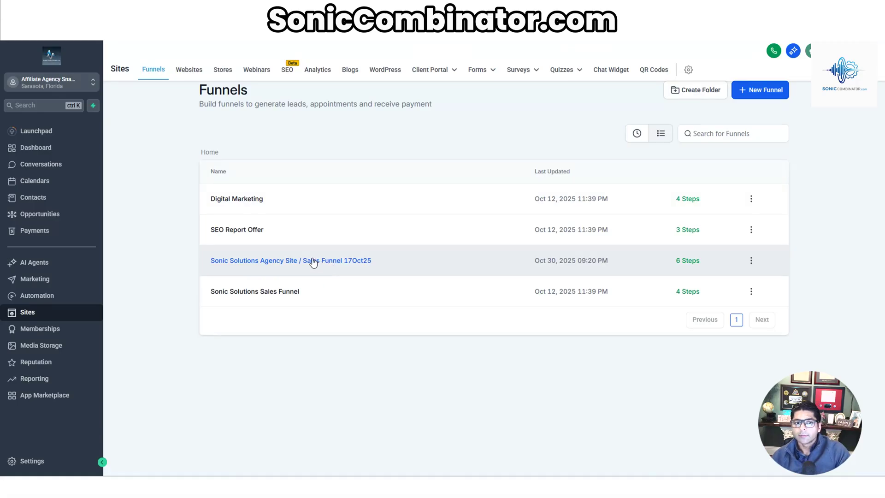
Open the Sonic Solutions agency site funnel and scroll through its page.
left_click(320, 268)
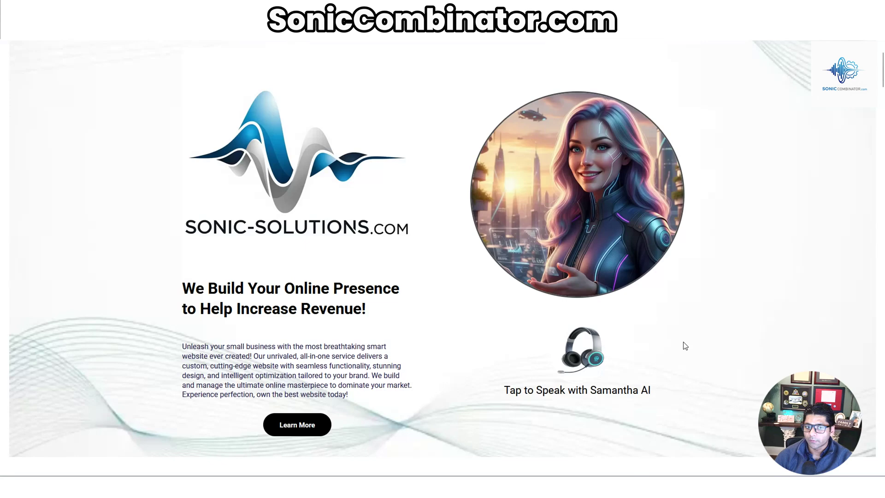
scroll(685, 345, "down", 4)
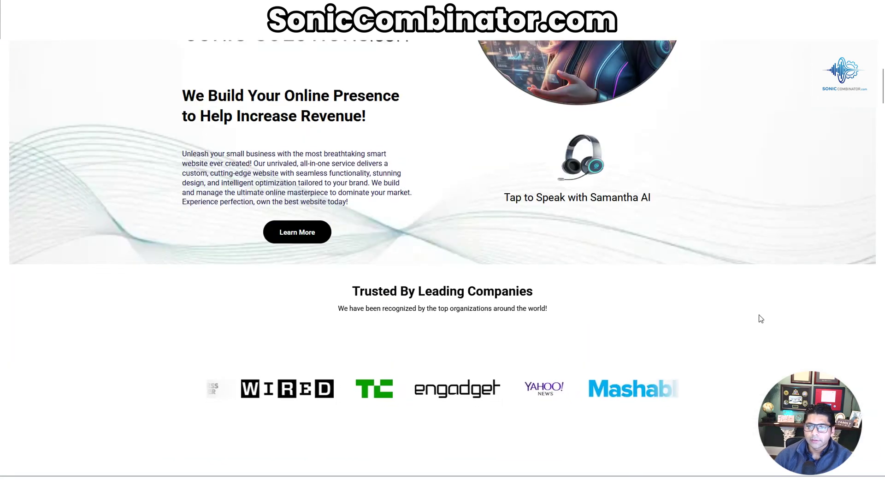
scroll(760, 318, "down", 3)
scroll(761, 319, "down", 2)
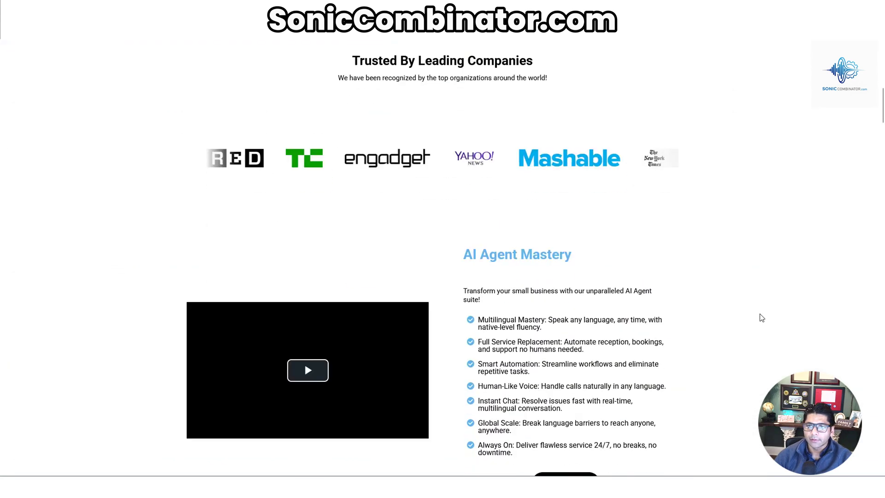
scroll(305, 307, "up", 6)
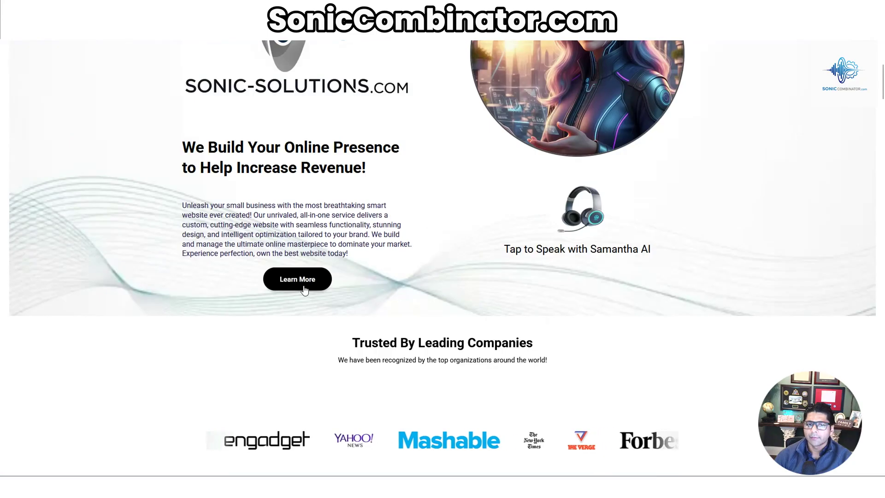
Jump to the pricing plans and claim the Basic plan offer.
left_click(304, 288)
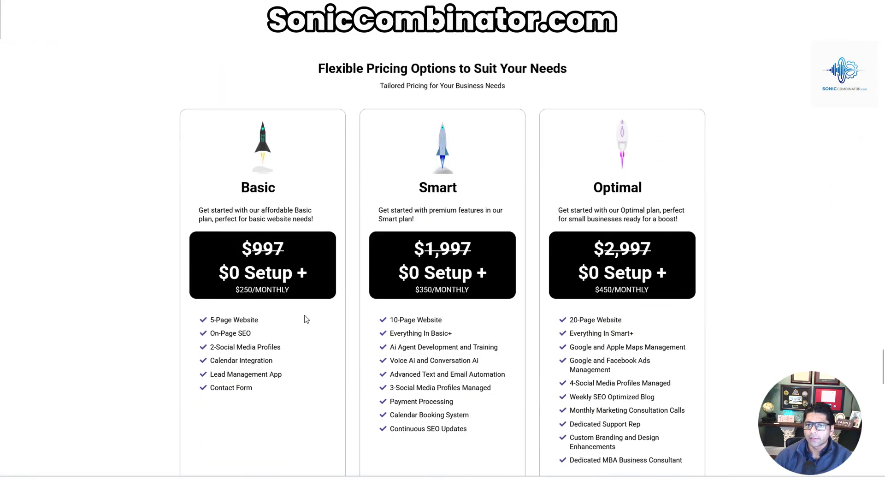
scroll(304, 318, "down", 3)
scroll(304, 322, "up", 1)
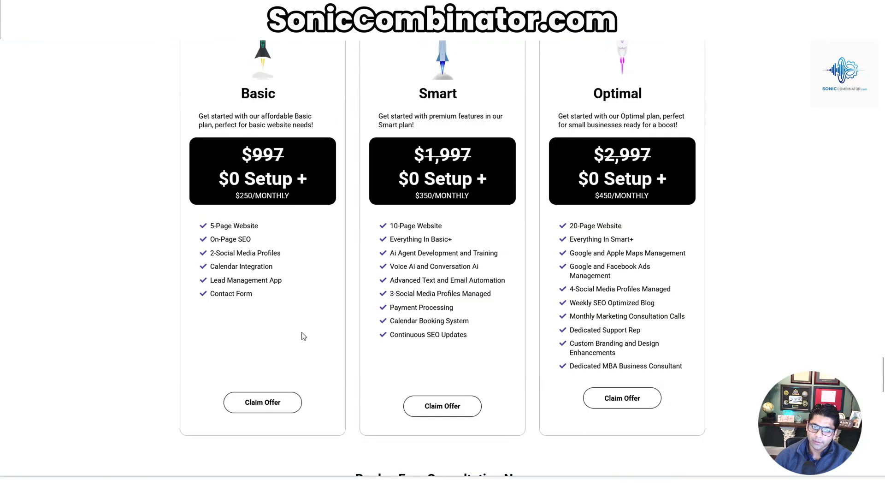
left_click(274, 406)
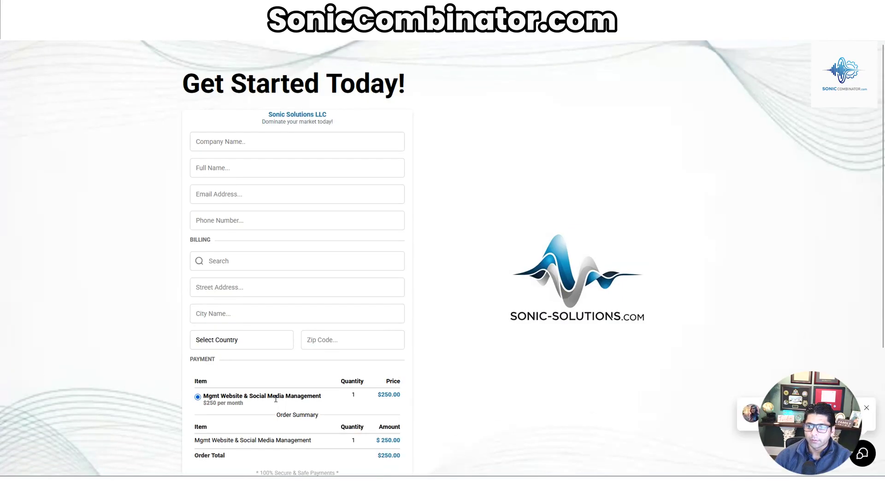
Scroll through the Get Started Today! checkout page.
scroll(275, 401, "down", 2)
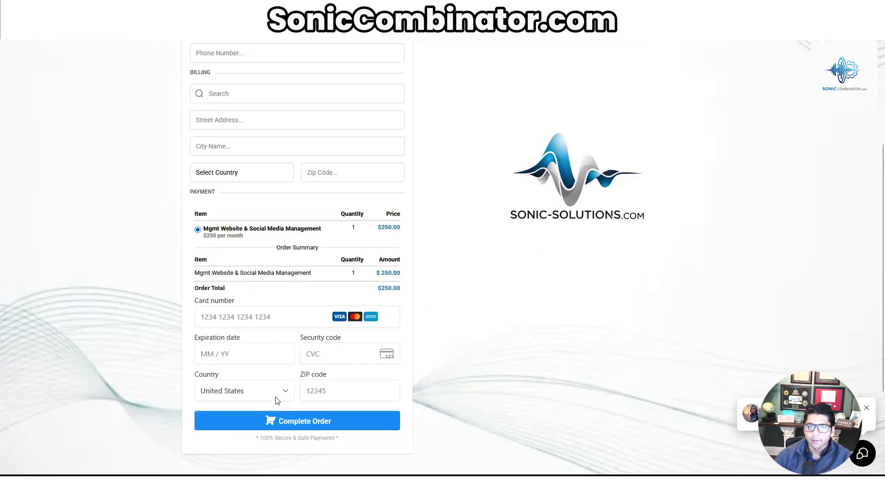
scroll(276, 399, "up", 3)
scroll(276, 399, "down", 4)
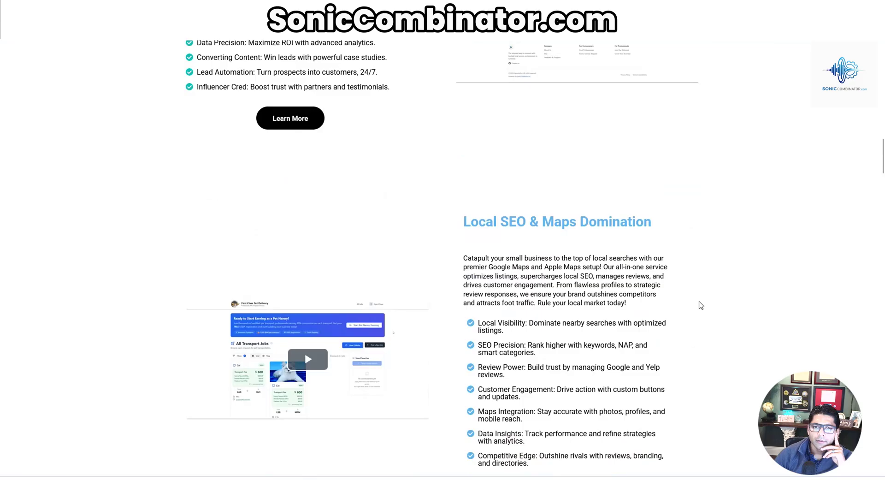
scroll(698, 305, "up", 15)
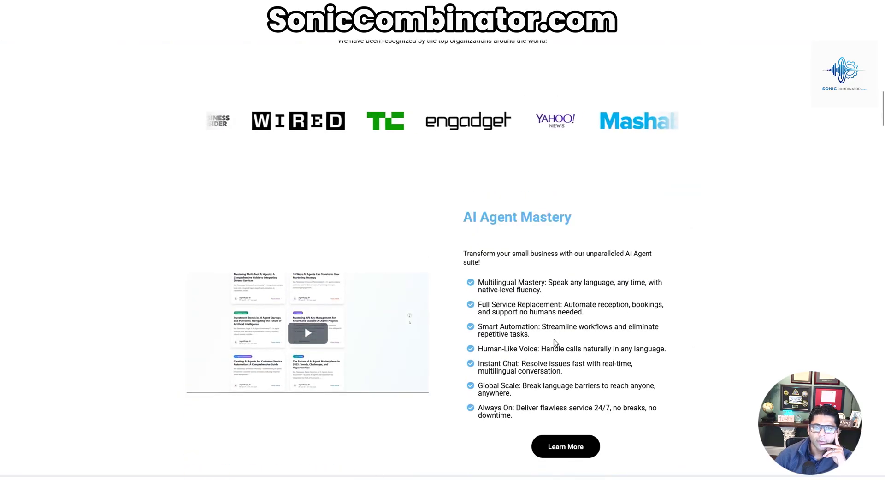
scroll(654, 331, "down", 3)
scroll(737, 335, "down", 3)
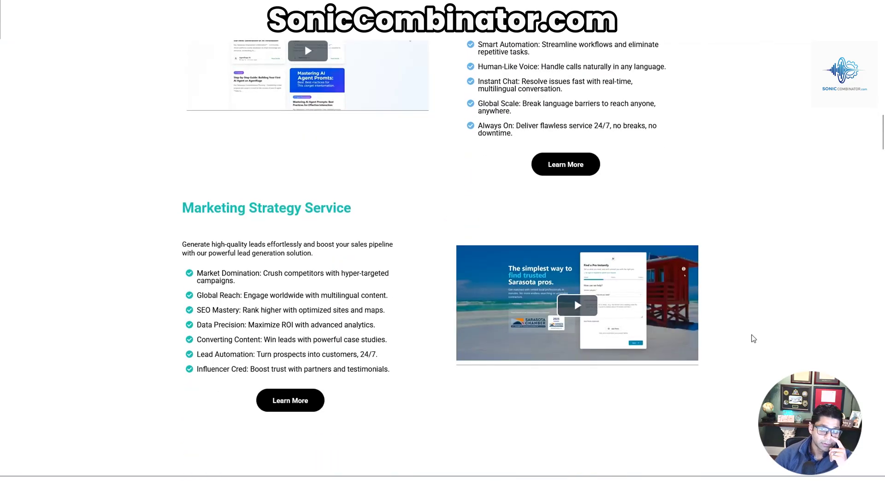
scroll(723, 367, "down", 3)
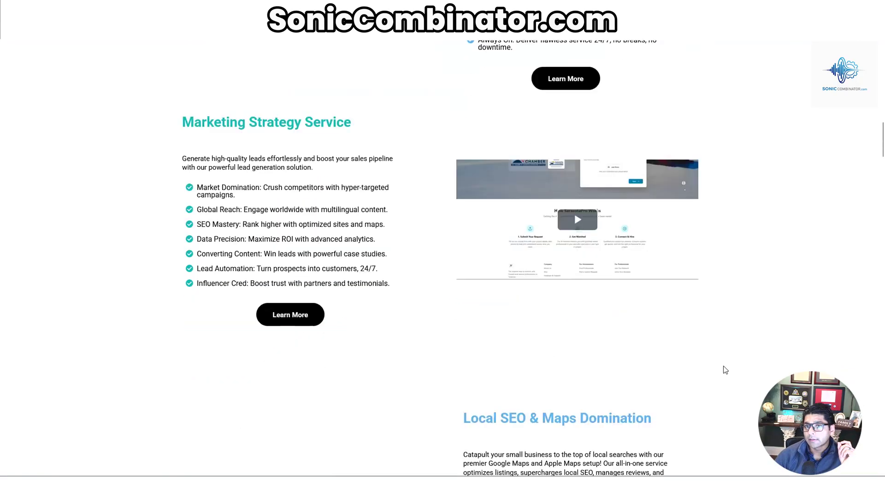
scroll(725, 369, "down", 15)
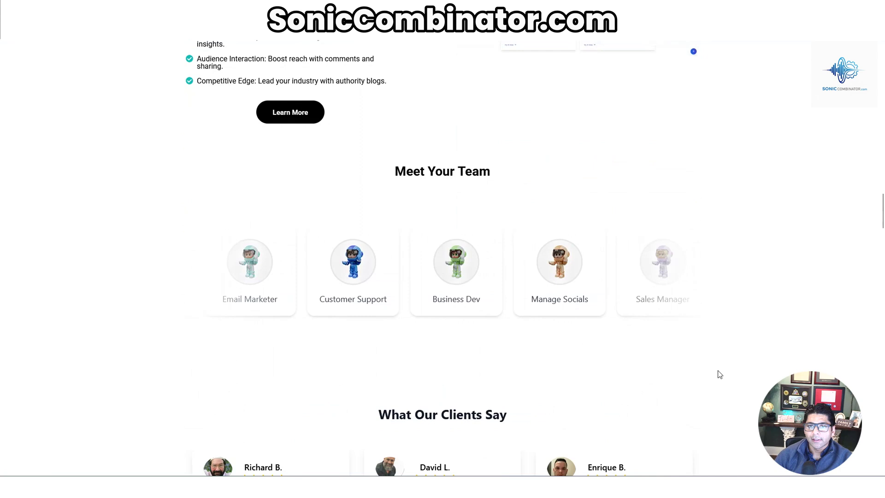
scroll(676, 385, "down", 6)
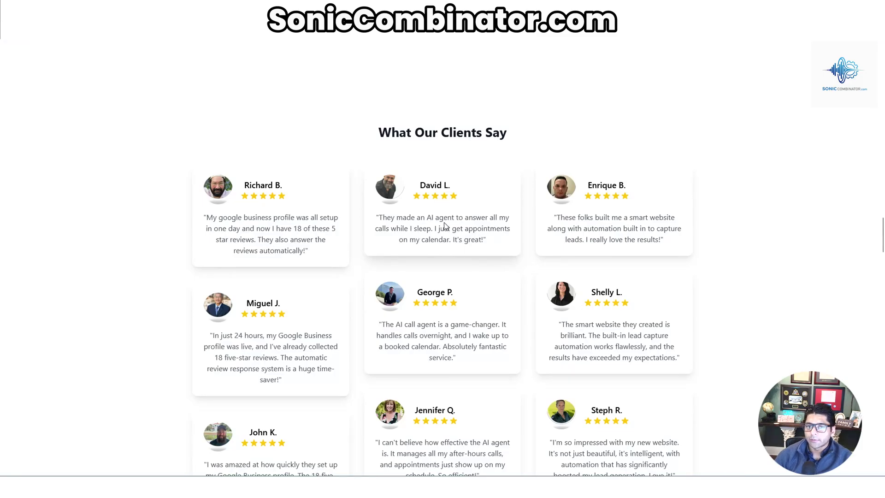
Scroll the services page and expand the 'How fast will I see results?' FAQ answer.
scroll(717, 346, "down", 15)
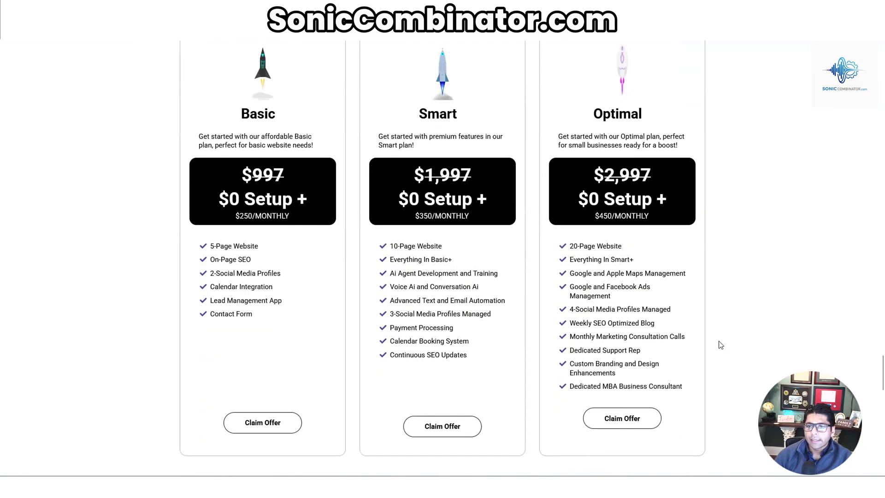
scroll(720, 344, "down", 9)
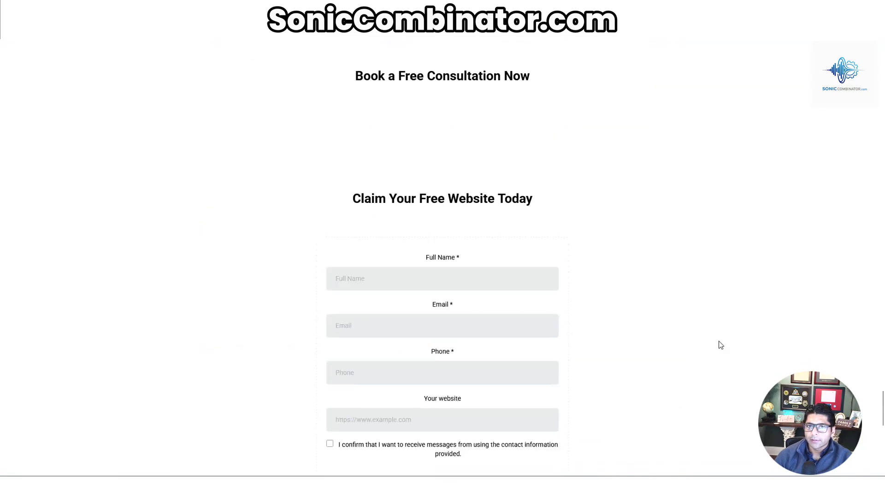
scroll(720, 345, "down", 3)
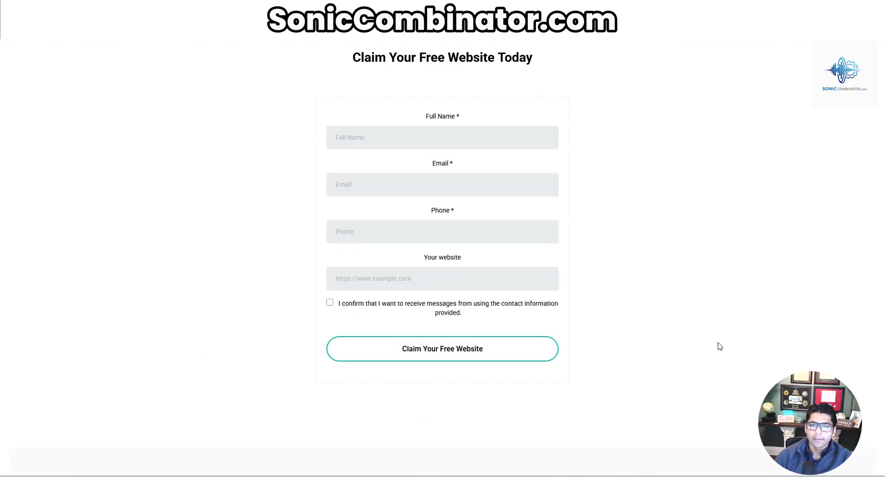
scroll(718, 346, "down", 6)
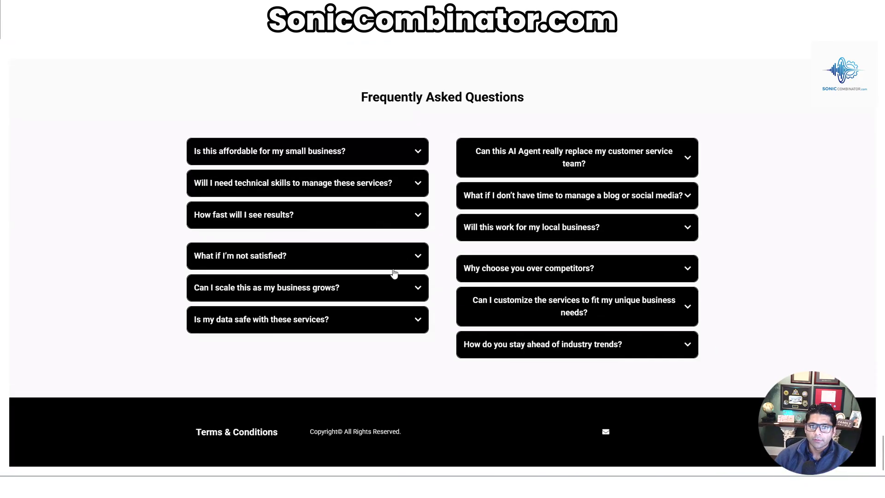
left_click(420, 214)
scroll(397, 311, "down", 1)
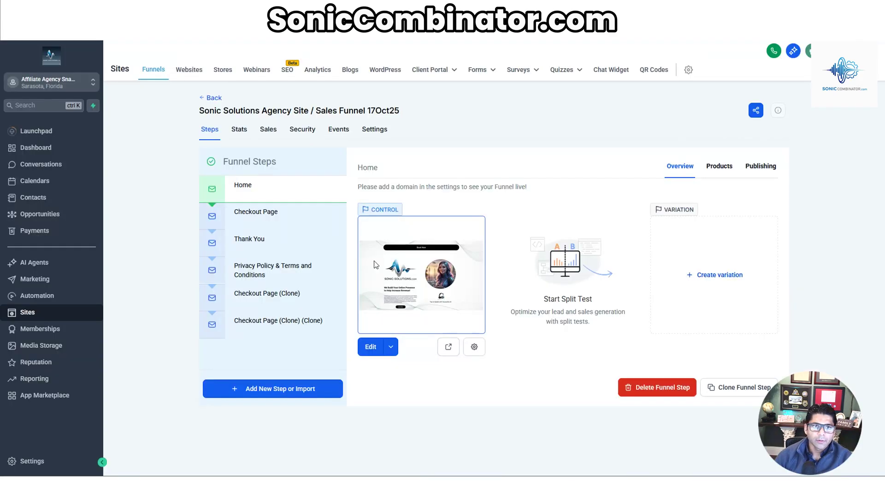
Switch to the Websites list, go to page 5, and open the Painter website.
left_click(189, 70)
scroll(471, 195, "down", 2)
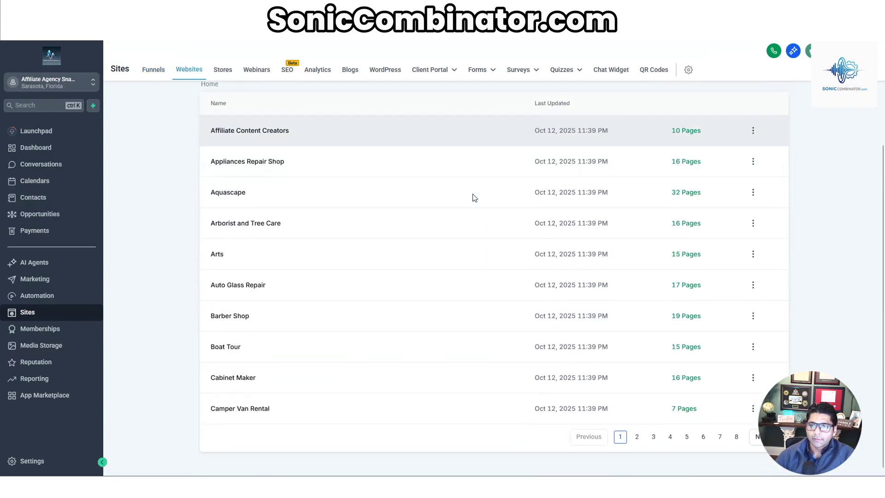
left_click(686, 435)
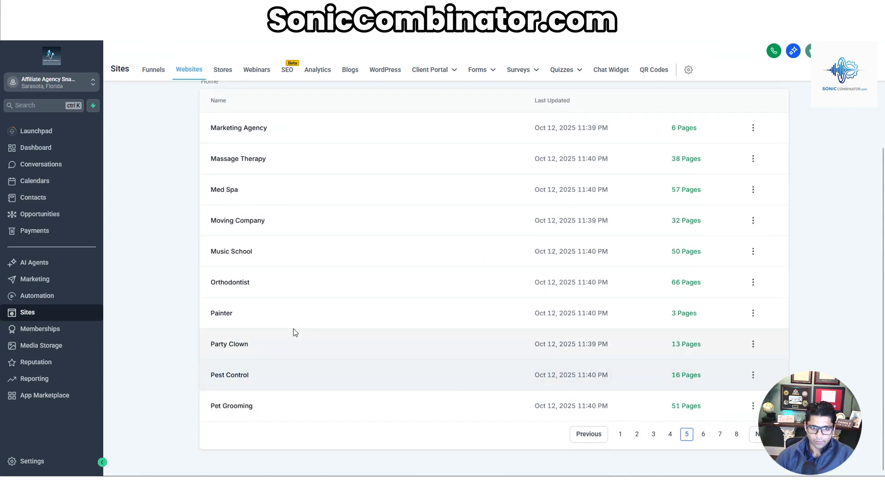
left_click(220, 313)
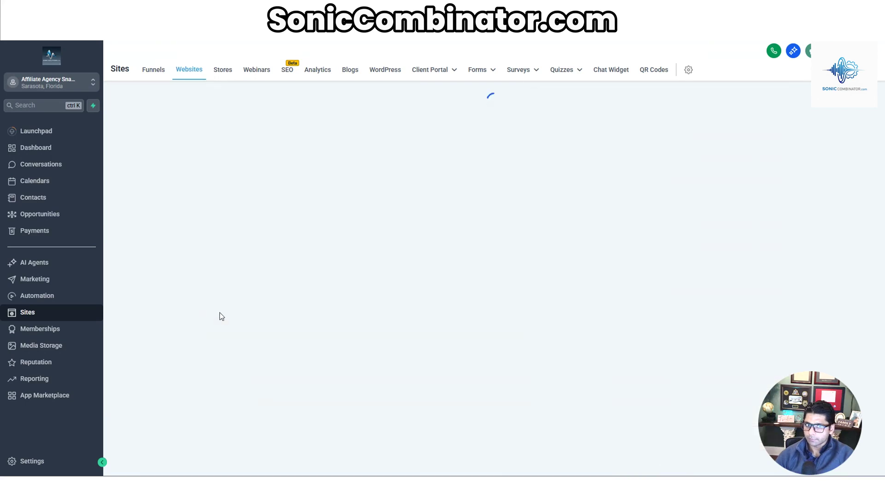
Preview the Painter site's live home page, scrolling down and back up.
left_click(327, 283)
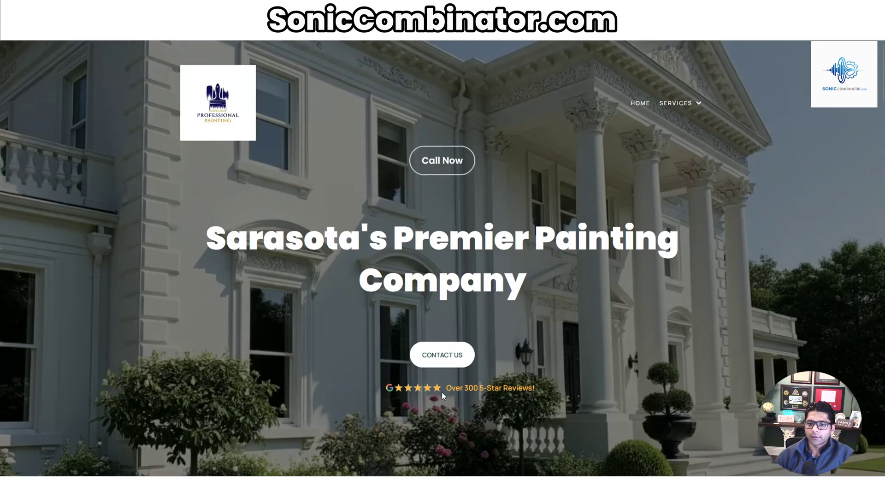
scroll(594, 378, "down", 2)
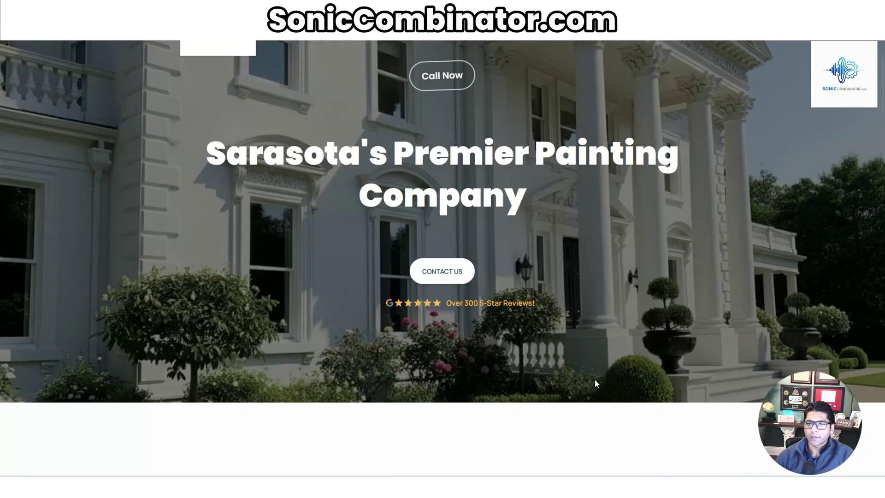
scroll(595, 378, "down", 20)
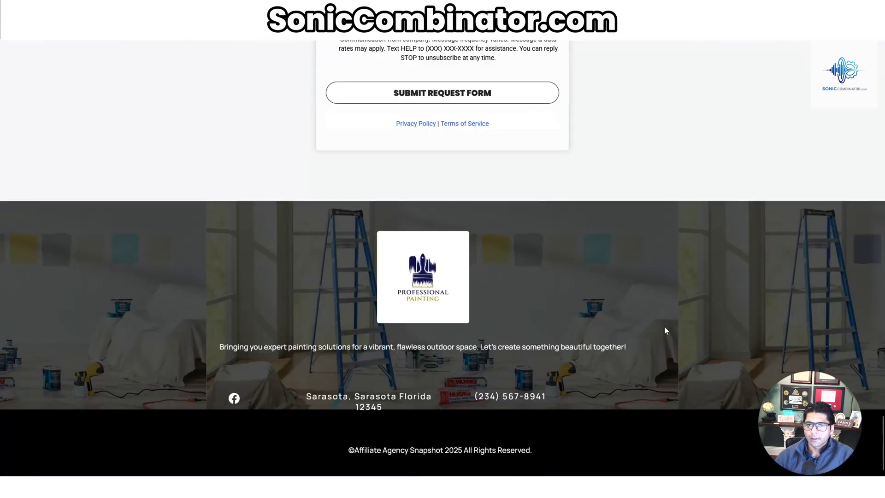
scroll(654, 234, "up", 20)
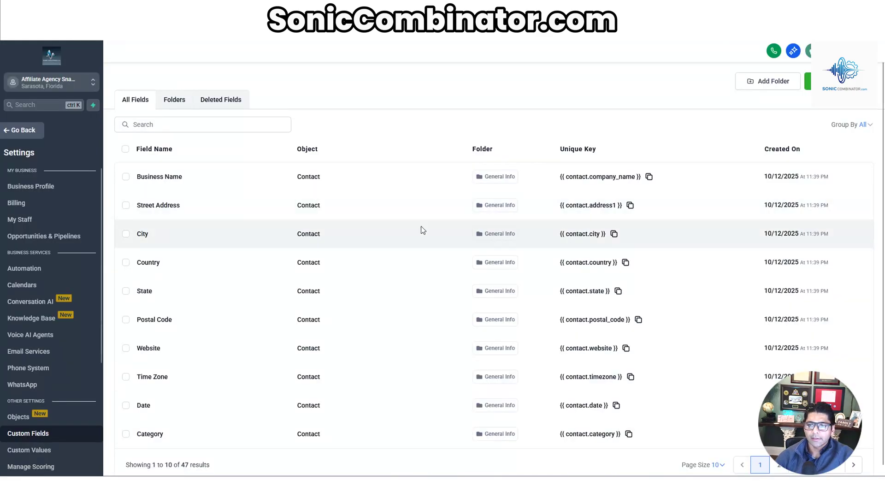
Scroll the Custom Fields list, then open Custom Values showing its 6 values.
scroll(408, 267, "down", 1)
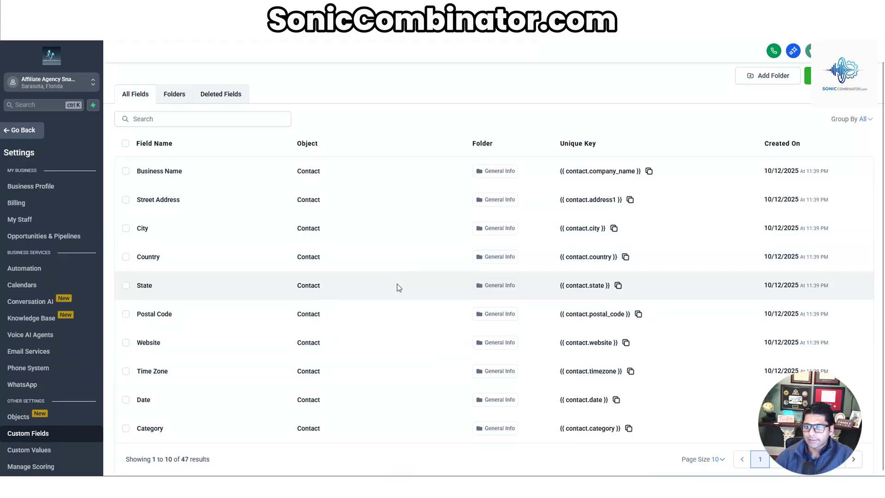
left_click(14, 450)
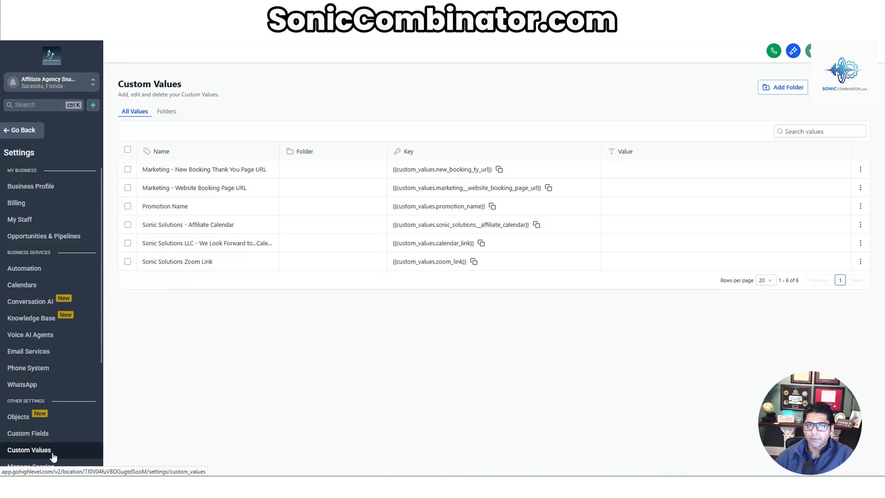